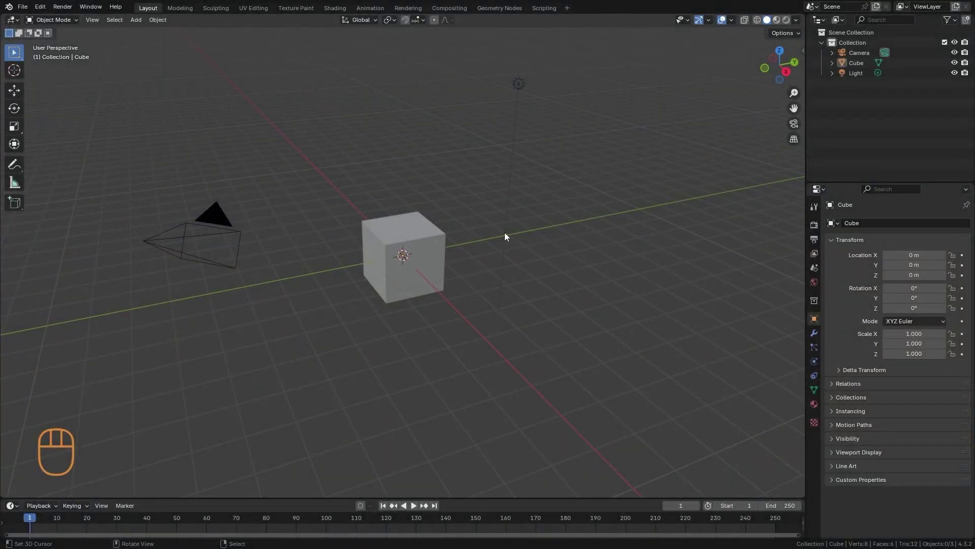
Step: Select the cube, light and camera in the viewport, then the Light and Camera in the Outliner
left_click(423, 239)
left_click(518, 81)
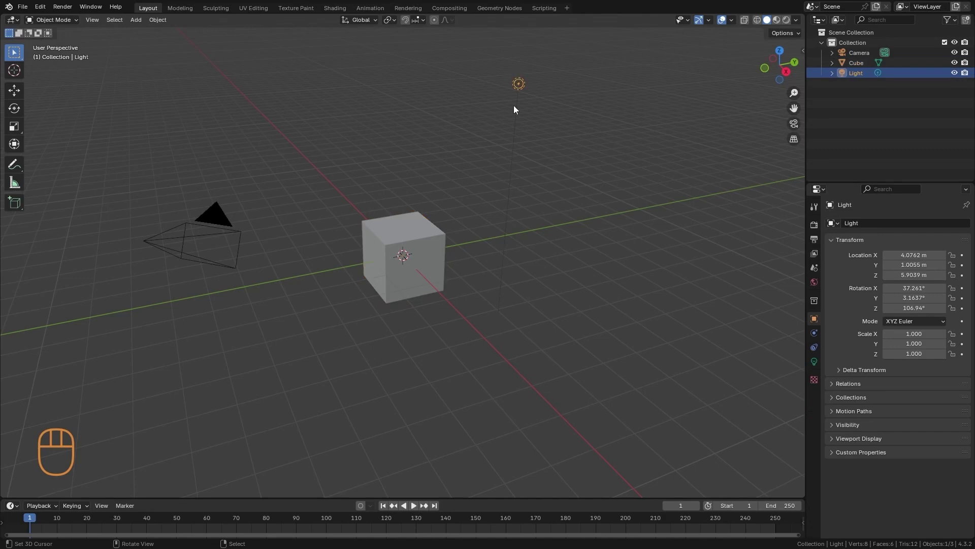
left_click(215, 238)
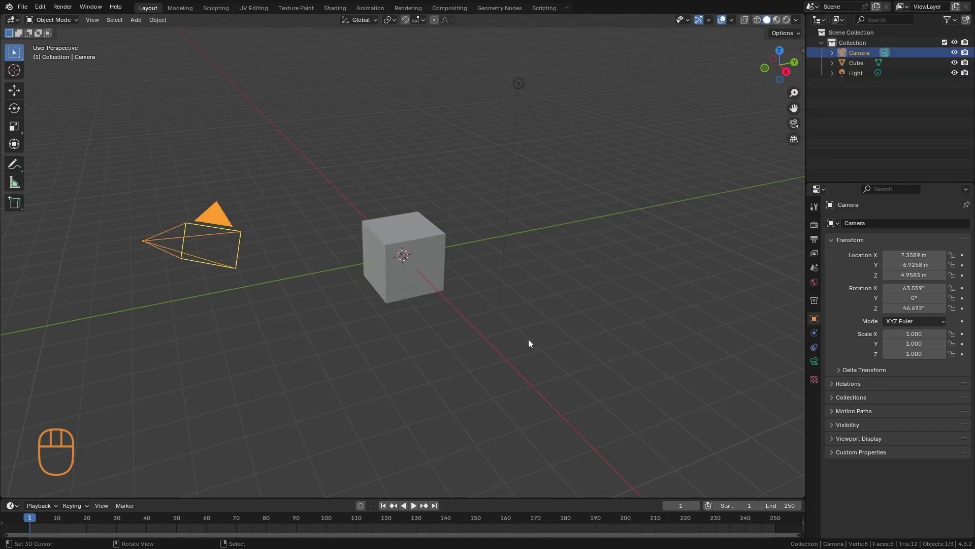
left_click(856, 72)
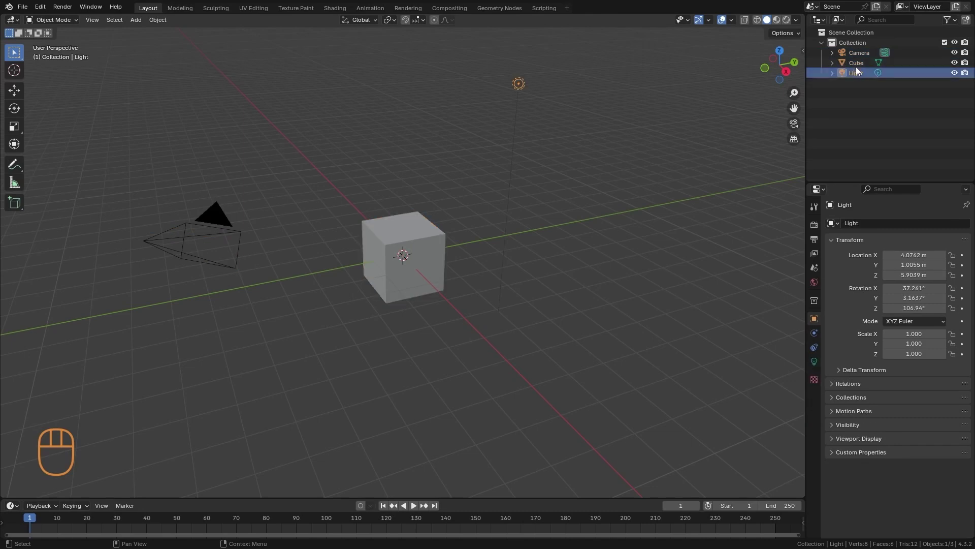
left_click(858, 53)
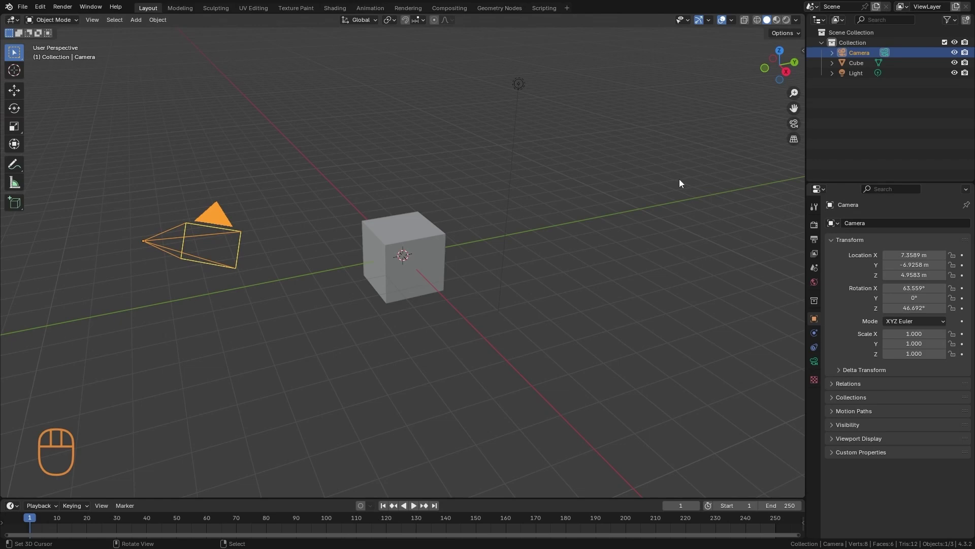
Step: Reselect the cube and orbit the view until the camera sits left of the cube
middle_click_drag(461, 304, 504, 281)
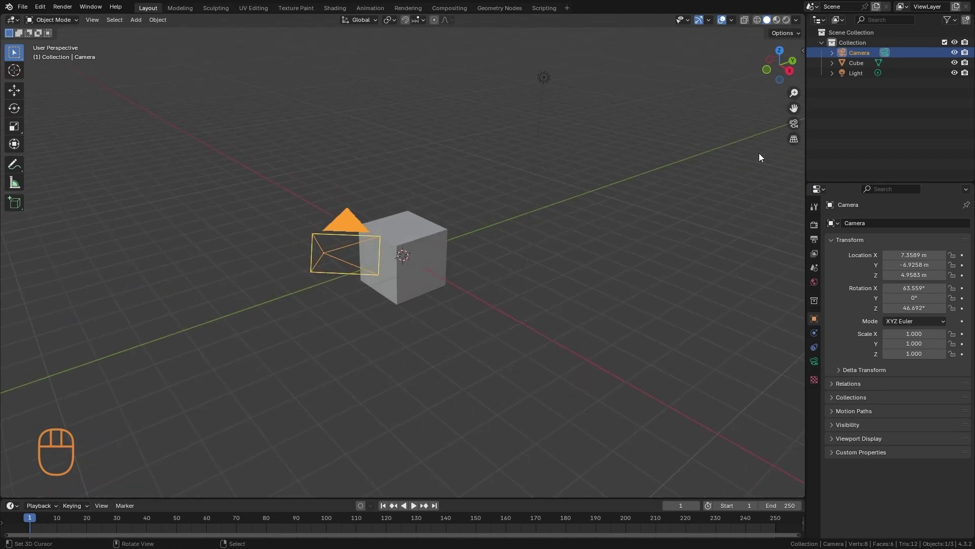
middle_click_drag(420, 254, 426, 254)
left_click(425, 252)
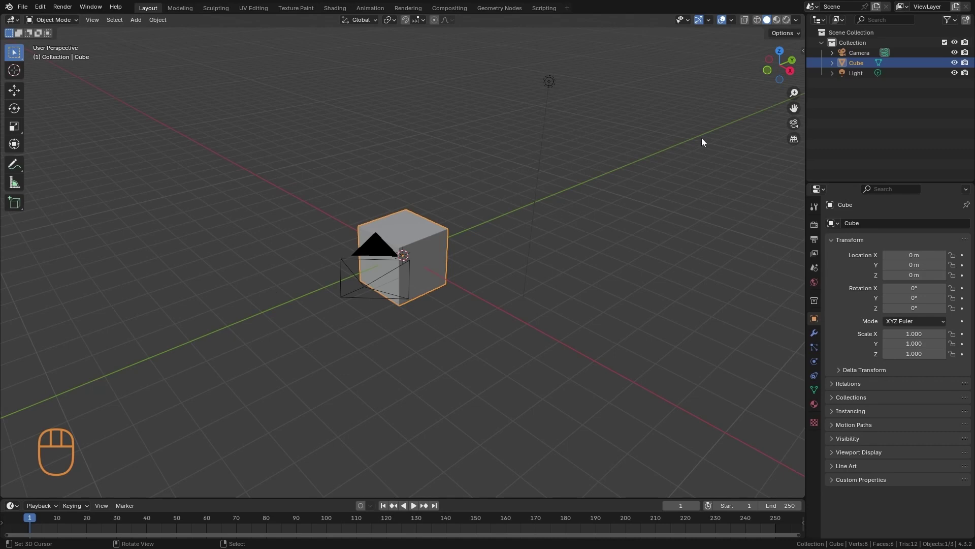
middle_click_drag(704, 142, 591, 270, "alt")
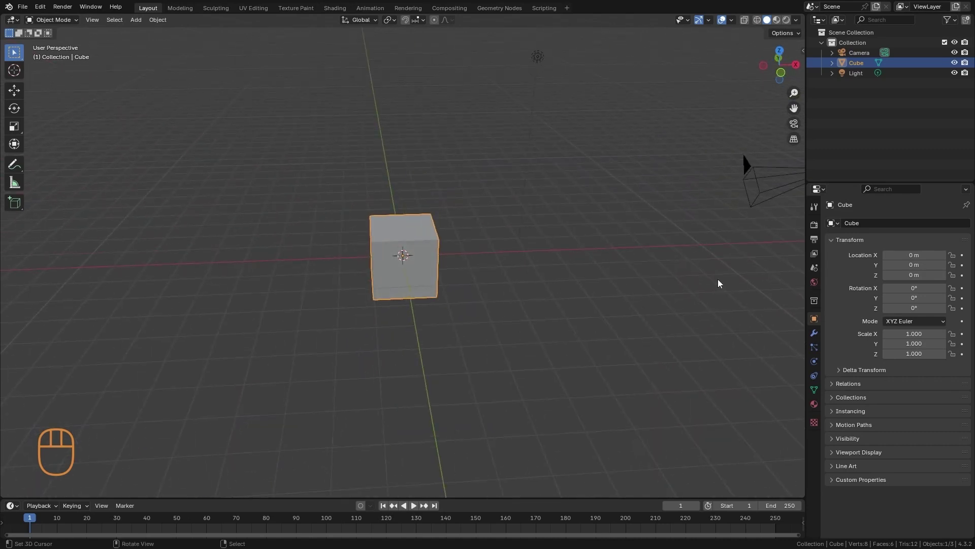
middle_click_drag(483, 269, 455, 283, "alt")
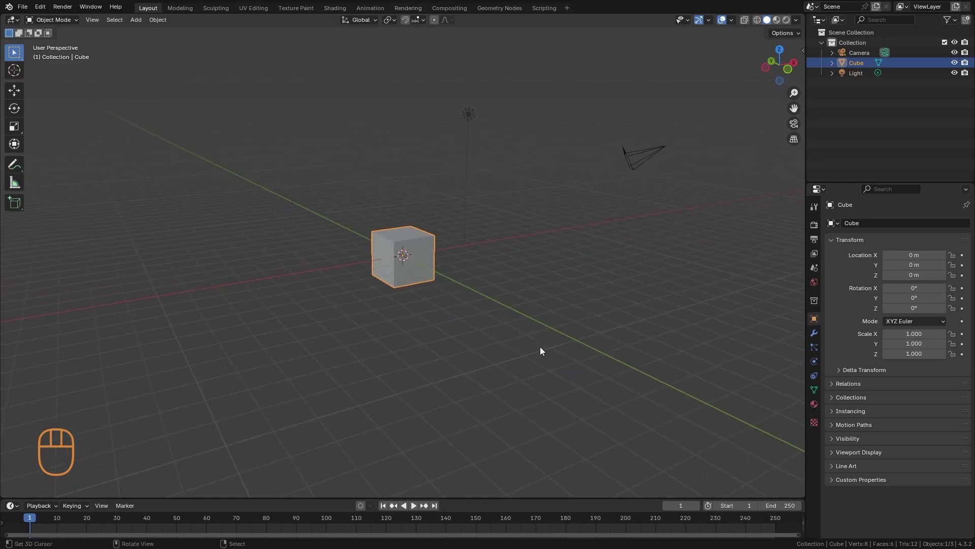
middle_click_drag(538, 350, 169, 376, "alt")
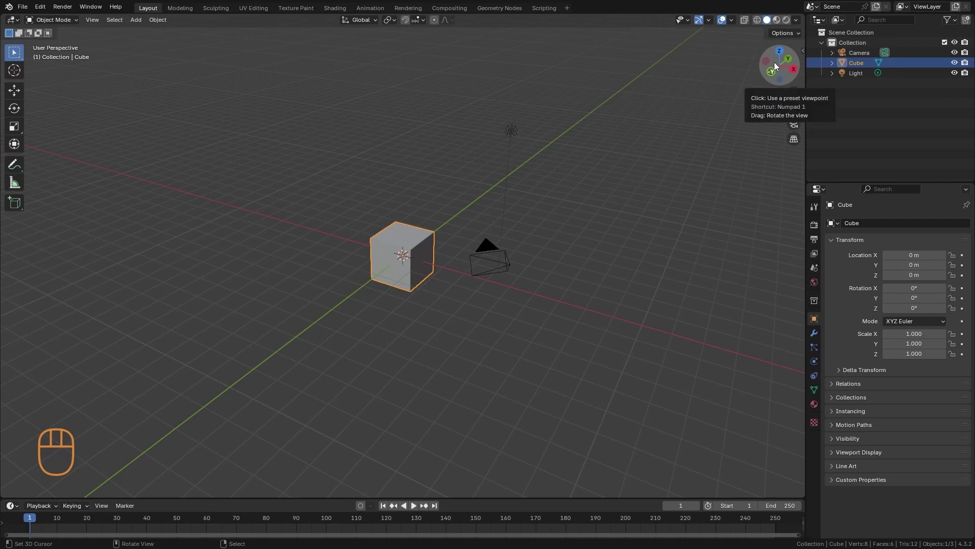
left_click_drag(777, 67, 757, 81)
left_click_drag(516, 232, 458, 350, "alt")
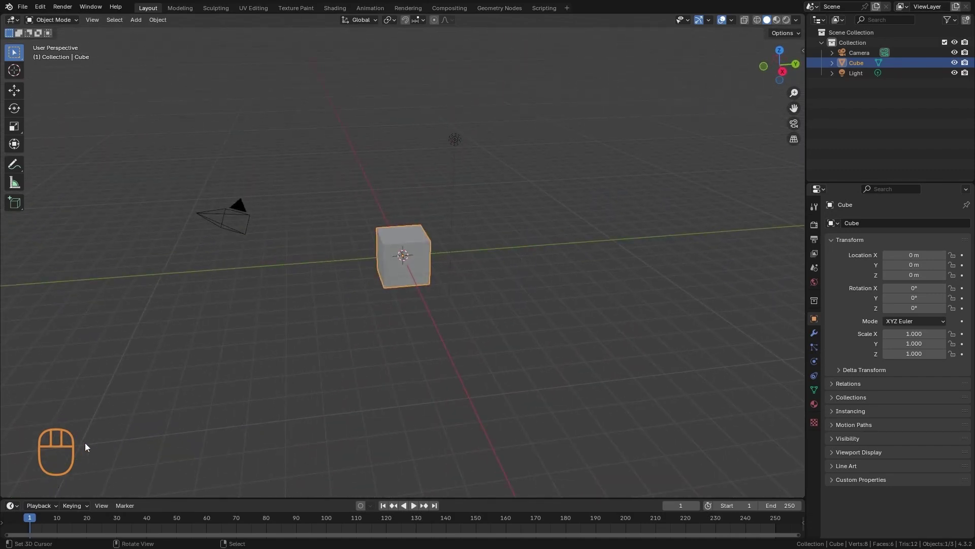
Step: Select all objects, then reselect only the cube and orbit around it
key("a")
key("a")
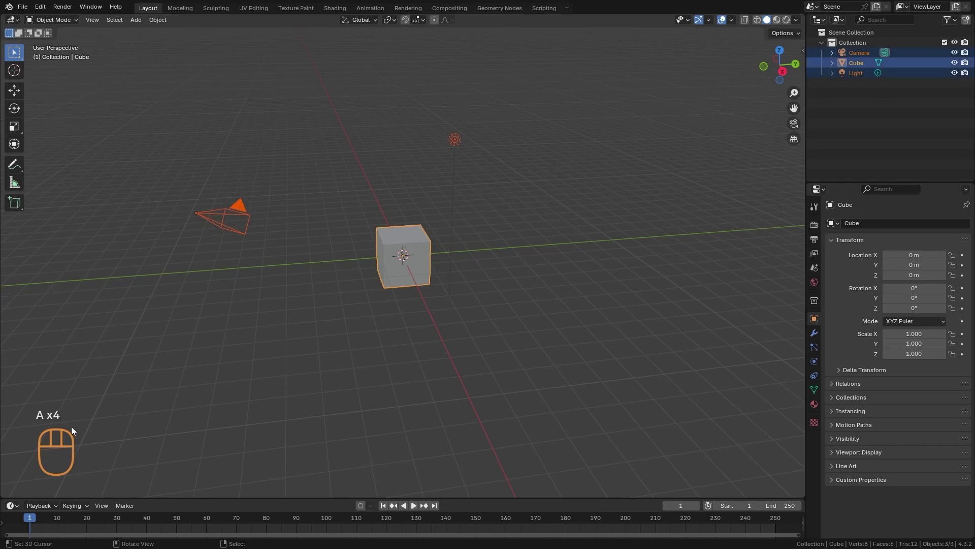
left_click(389, 238)
left_click_drag(303, 359, 353, 363, "alt")
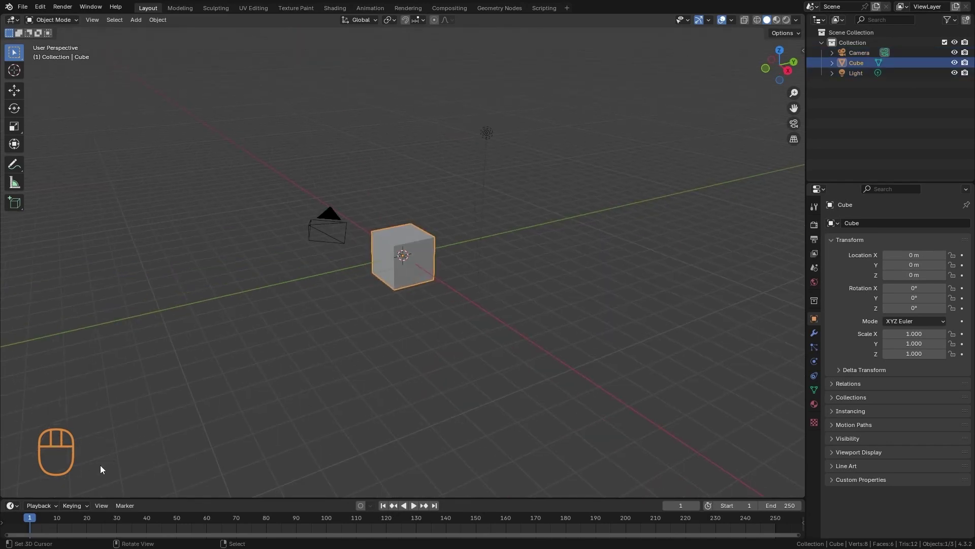
left_click_drag(62, 407, 127, 426, "alt")
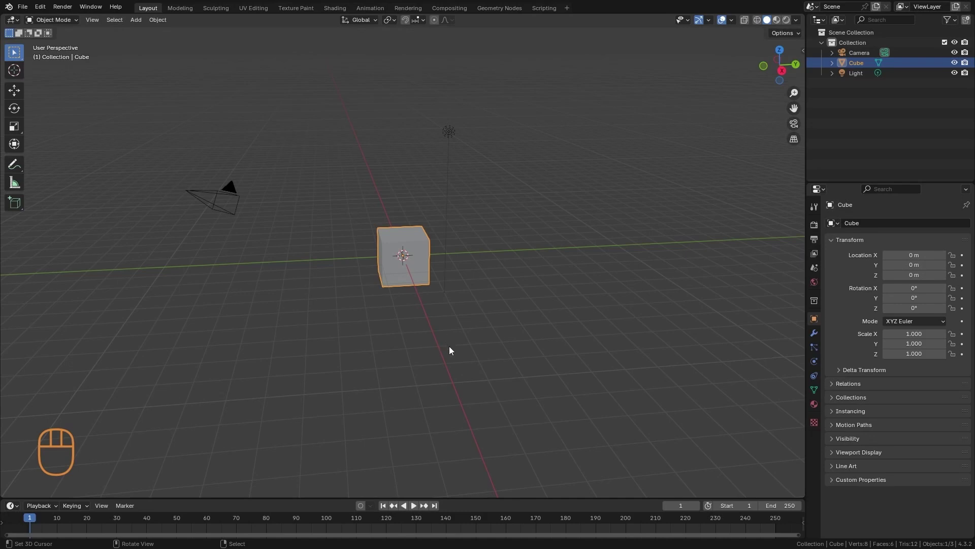
left_click_drag(443, 337, 465, 336, "alt")
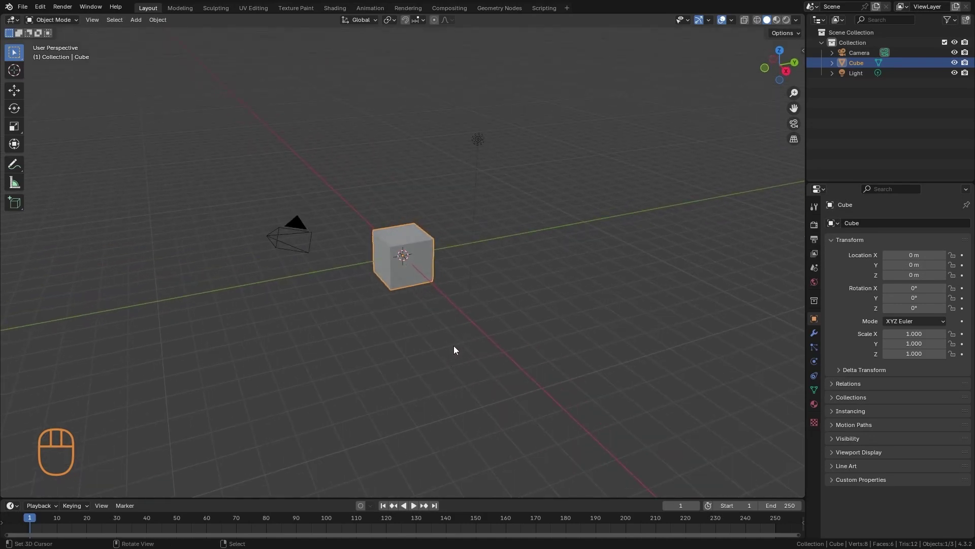
Step: Deselect everything, zoom in and orbit until the cube is centred
key("a")
key("a")
middle_click_drag(462, 301, 508, 251, "ctrl")
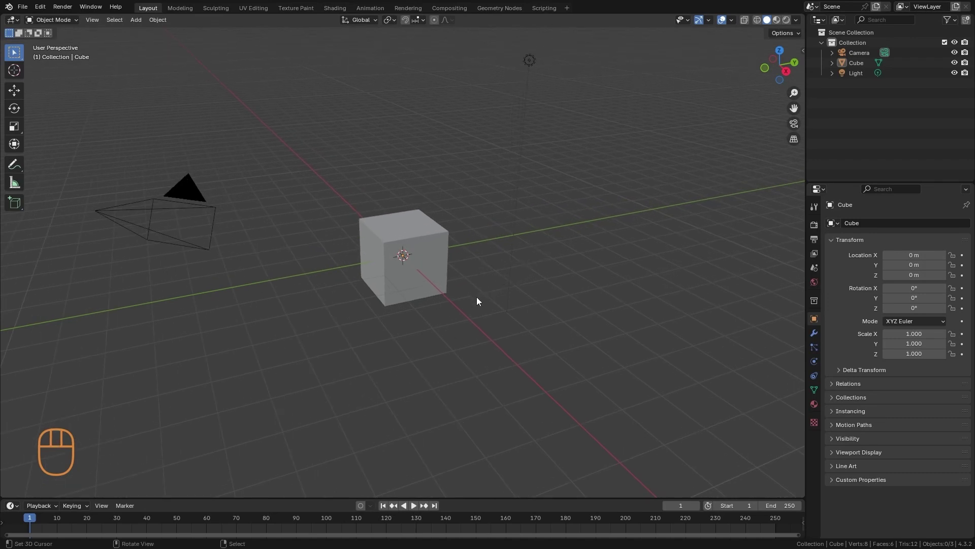
middle_click_drag(523, 244, 483, 237)
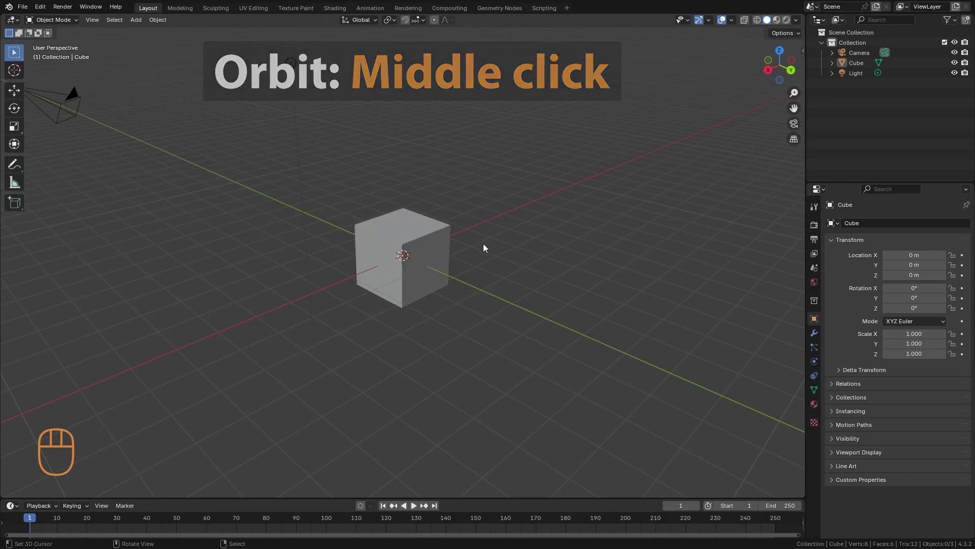
Step: Enable Emulate 3 Button Mouse in the Input preferences, close Preferences, and orbit the cube
left_click(40, 7)
left_click(66, 137)
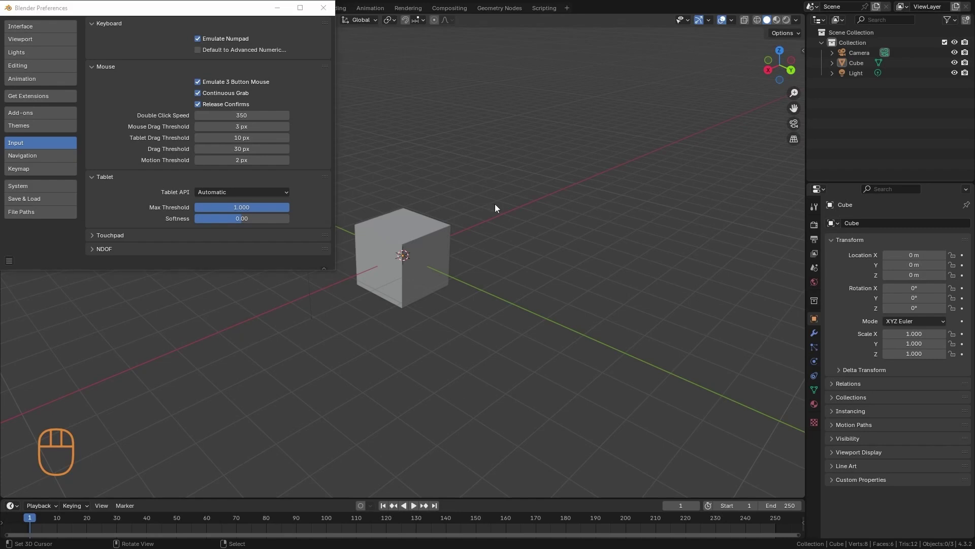
left_click_drag(472, 256, 506, 260, "alt")
left_click(323, 9)
left_click_drag(464, 196, 488, 289, "alt")
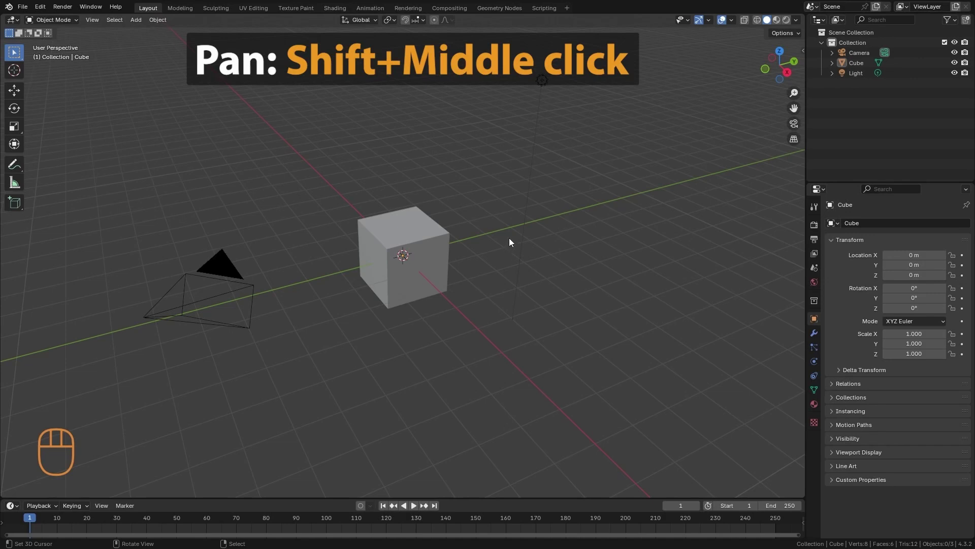
Step: Pan the view across the scene, then zoom in and out on the cube
middle_click_drag(607, 246, 480, 334, "shift")
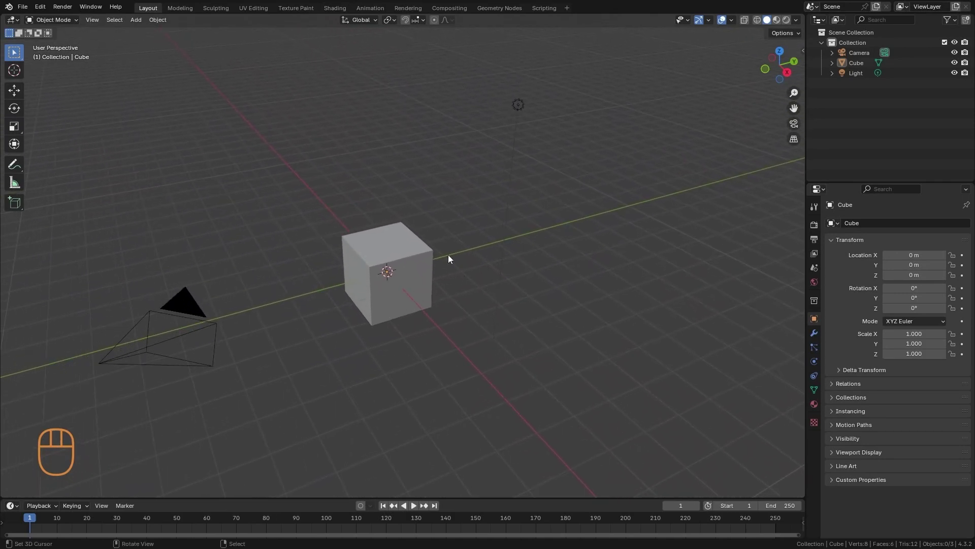
mouse_move(471, 278)
left_mouse_down("alt+shift")
mouse_move(477, 300)
mouse_move(515, 265)
mouse_move(359, 306)
mouse_move(548, 385)
mouse_move(453, 211)
mouse_move(533, 325)
mouse_move(471, 283)
left_mouse_up("alt+shift")
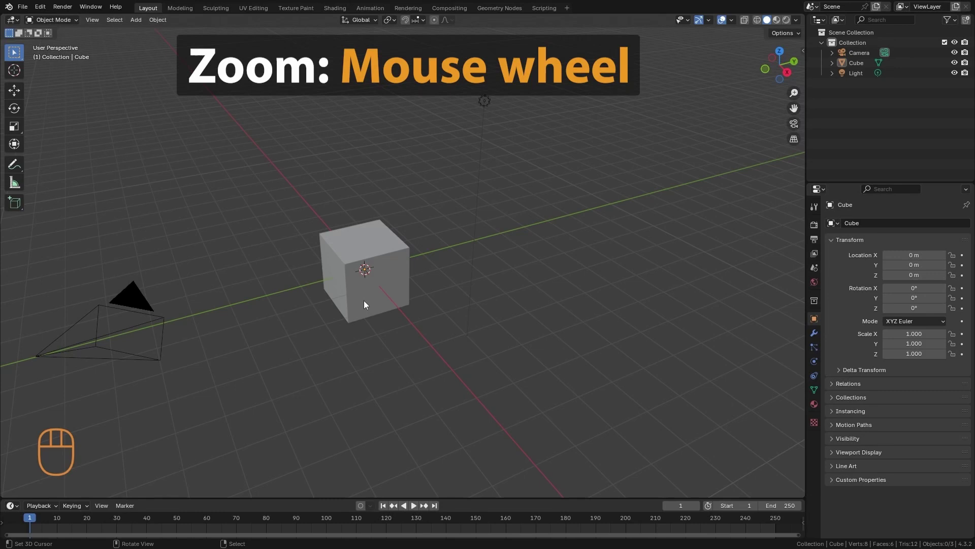
scroll(365, 301, "up", 8)
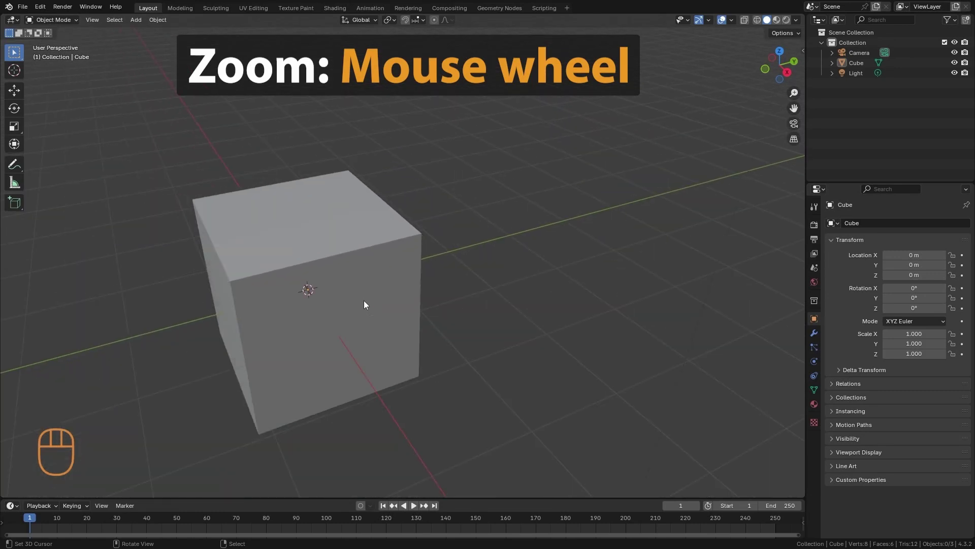
scroll(364, 301, "down", 4)
scroll(364, 304, "down", 5)
scroll(364, 303, "up", 6)
scroll(364, 304, "down", 2)
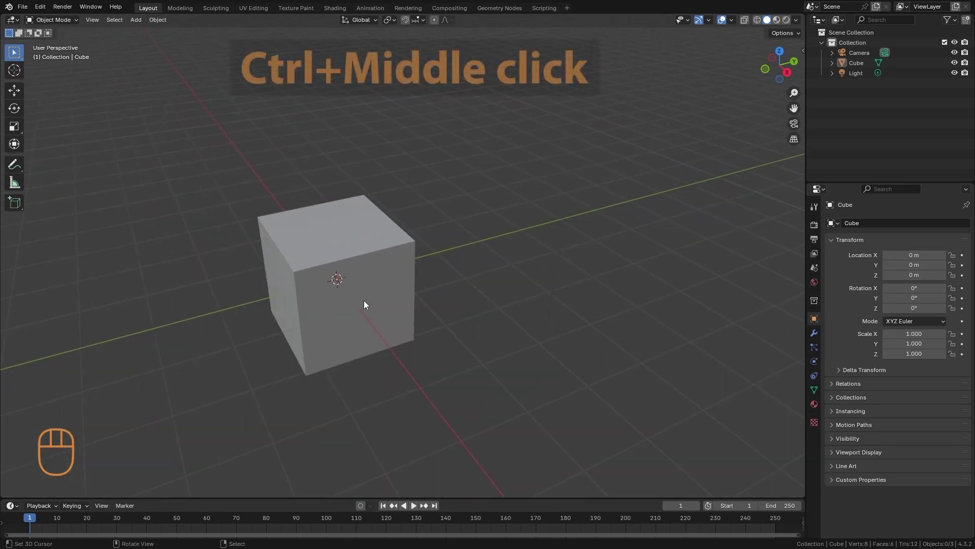
middle_click_drag(407, 338, 370, 385, "ctrl")
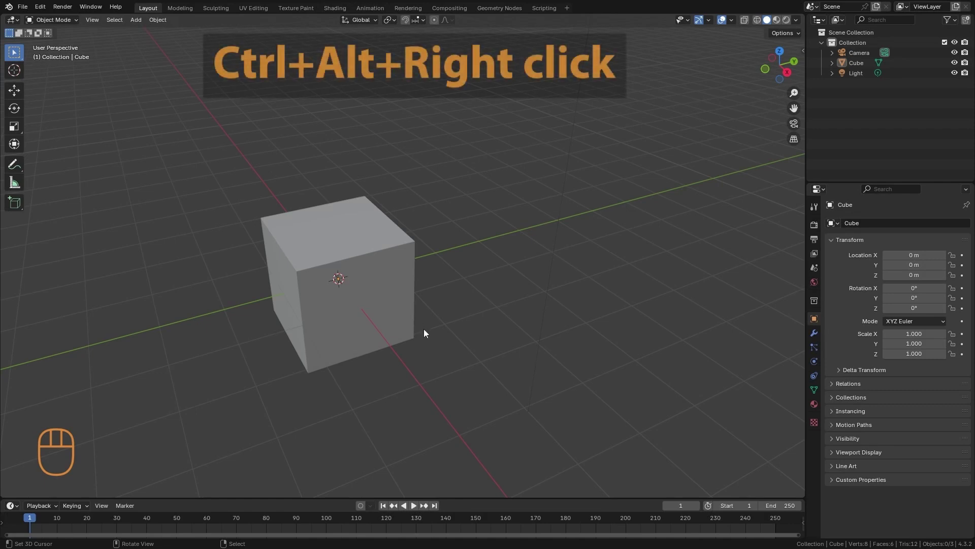
middle_click_drag(464, 355, 475, 145, "ctrl+alt")
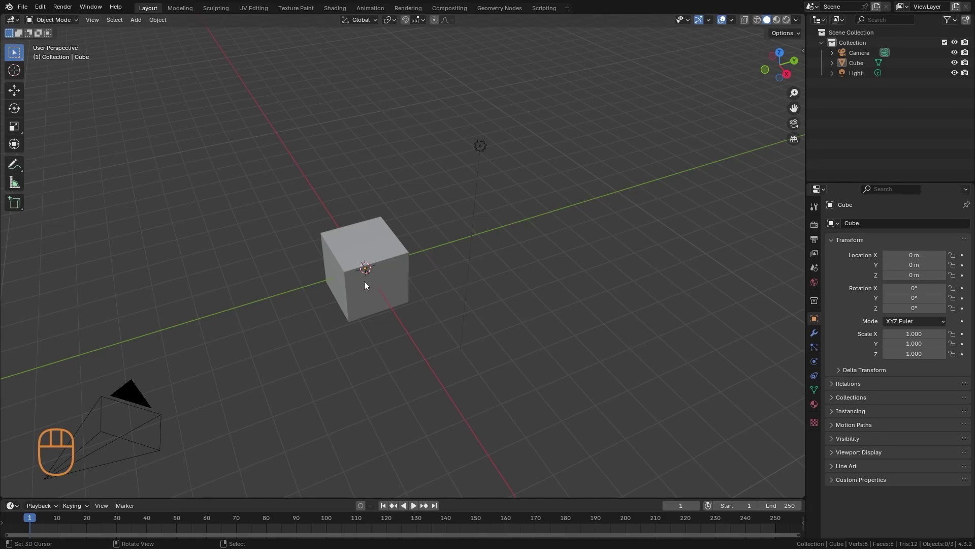
Step: Orbit the view until the camera sits to the cube's left
middle_click_drag(362, 284, 399, 261)
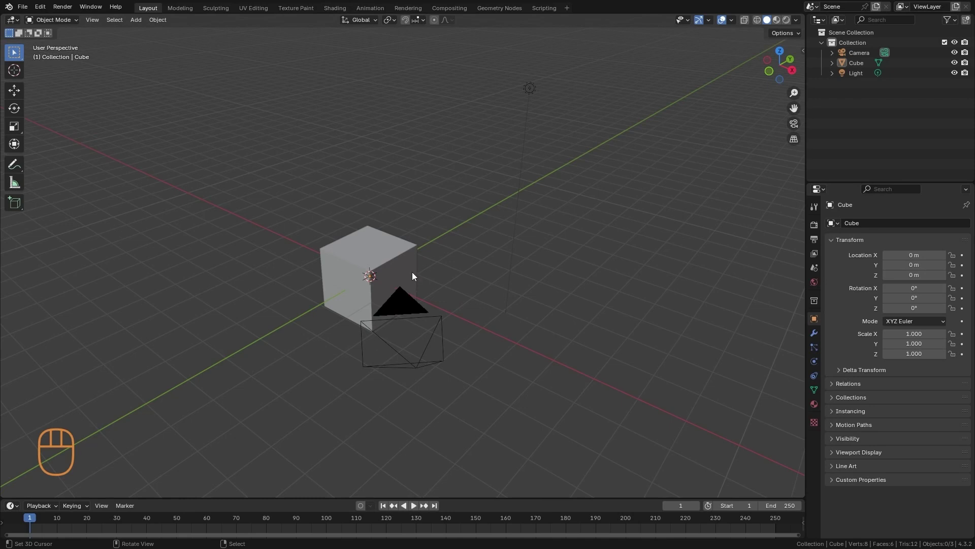
left_click_drag(777, 66, 802, 108)
middle_click_drag(553, 295, 534, 309)
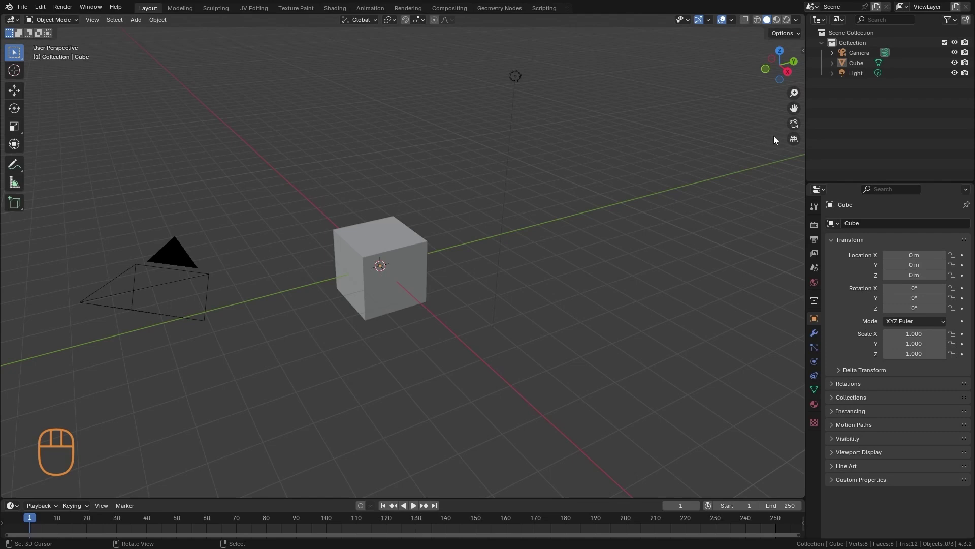
Step: Toggle between orthographic and perspective projection with the gizmo and Numpad 5, ending in perspective
left_click(794, 139)
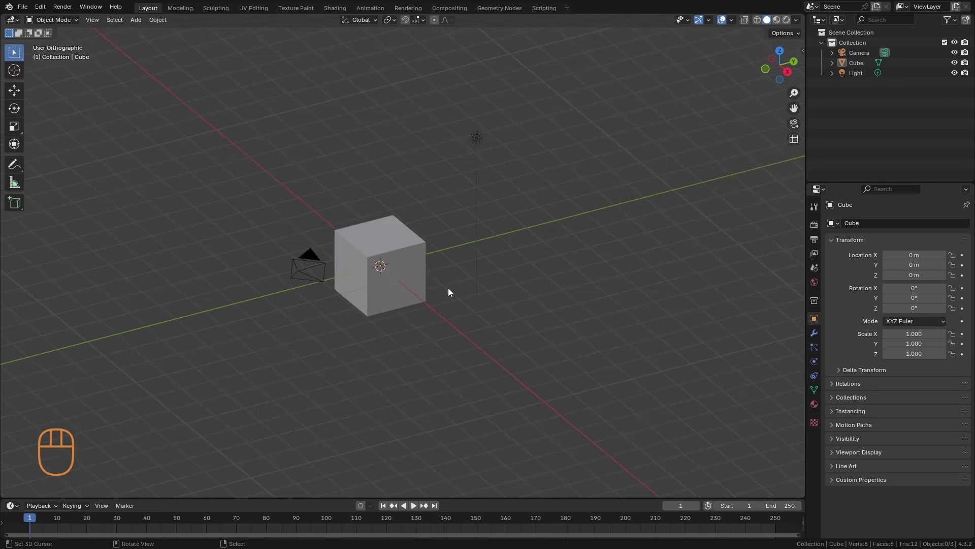
mouse_move(386, 297)
middle_mouse_down("alt")
mouse_move(487, 288)
mouse_move(465, 259)
mouse_move(352, 295)
mouse_move(398, 298)
middle_mouse_up("alt")
left_click(794, 139)
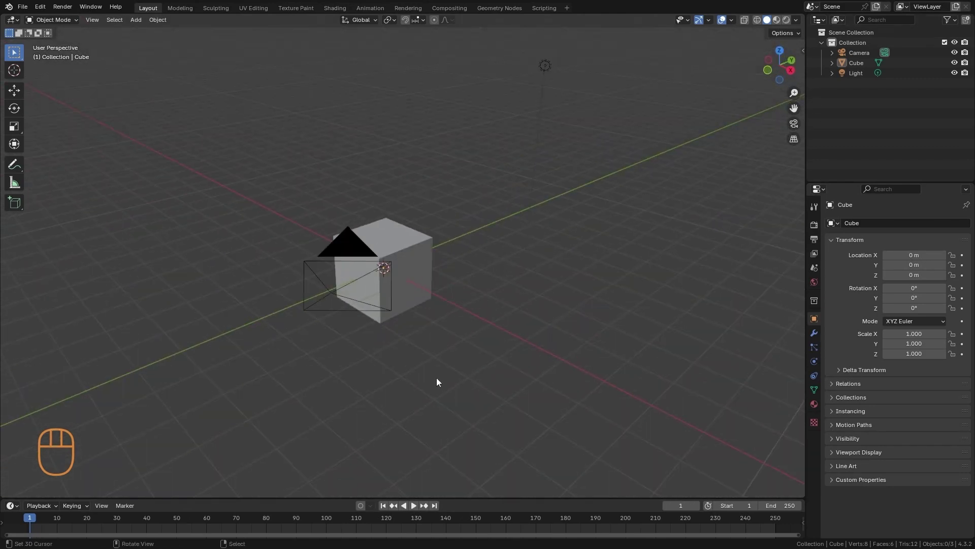
middle_click_drag(533, 336, 511, 309, "alt")
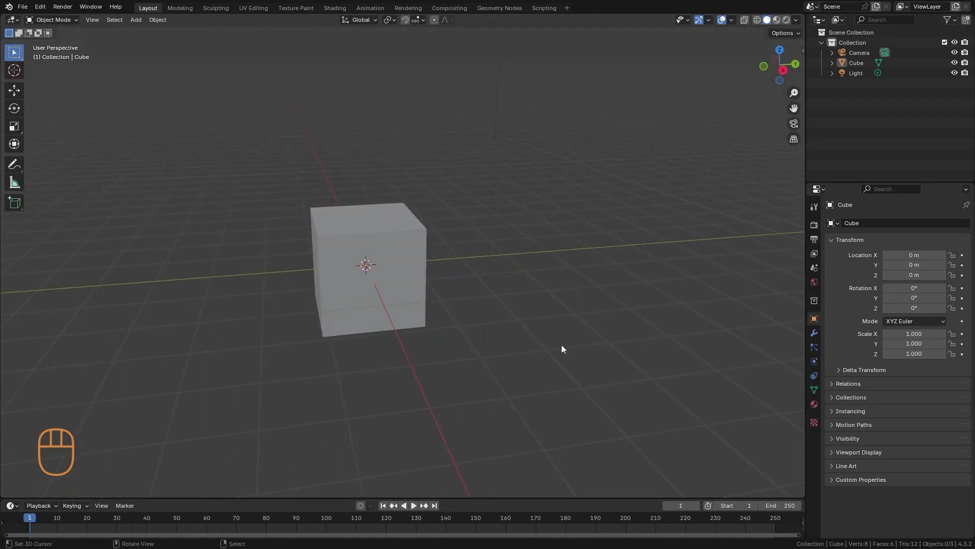
key("KP_5")
key("KP_5")
key("KP_5")
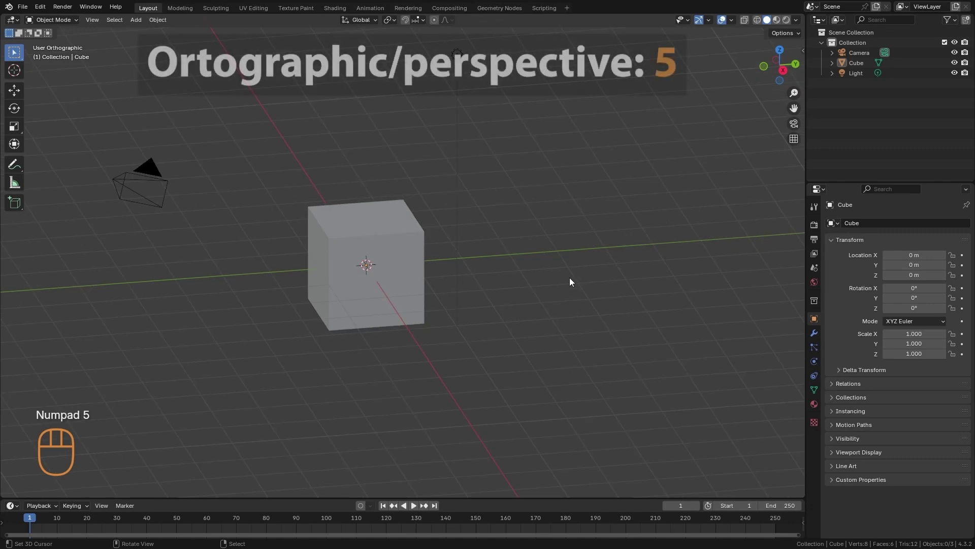
key("KP_5")
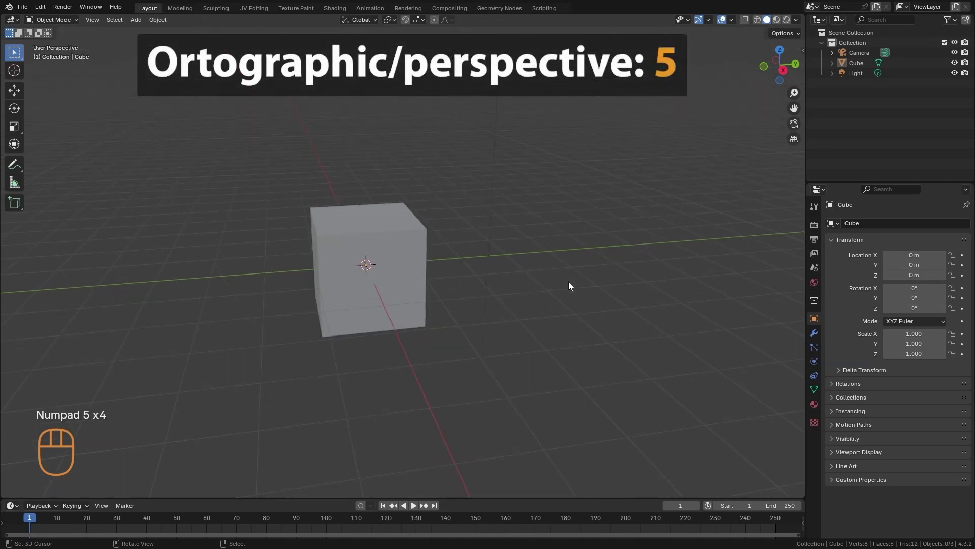
Step: Show the sidebar's View tab and drag the Focal Length down to 12.5 mm
key("n")
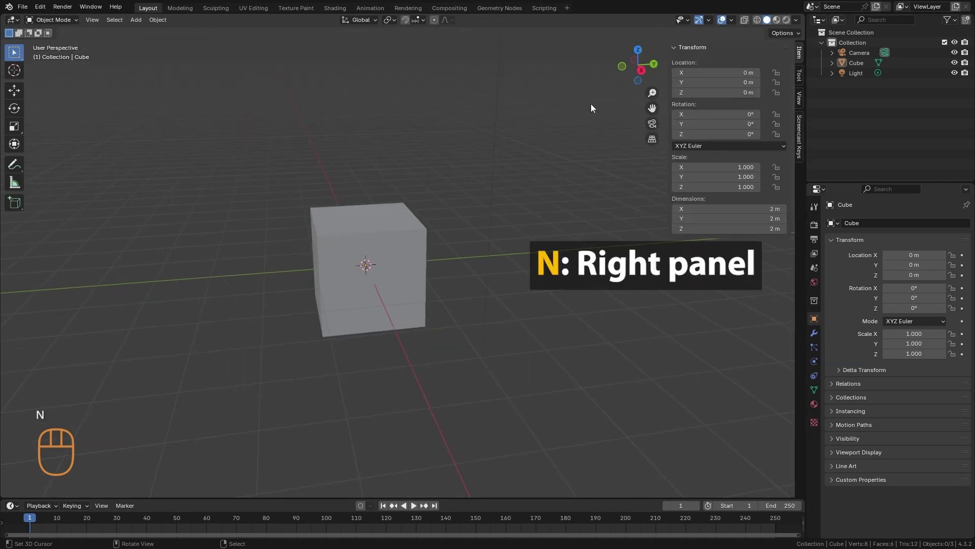
left_click(799, 98)
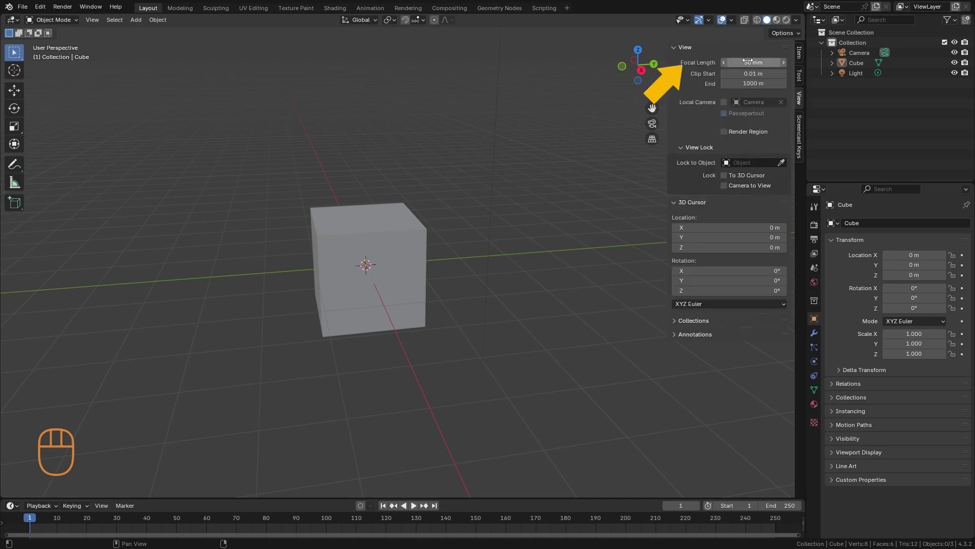
left_click_drag(757, 62, 557, 90)
middle_click_drag(395, 218, 392, 263, "ctrl")
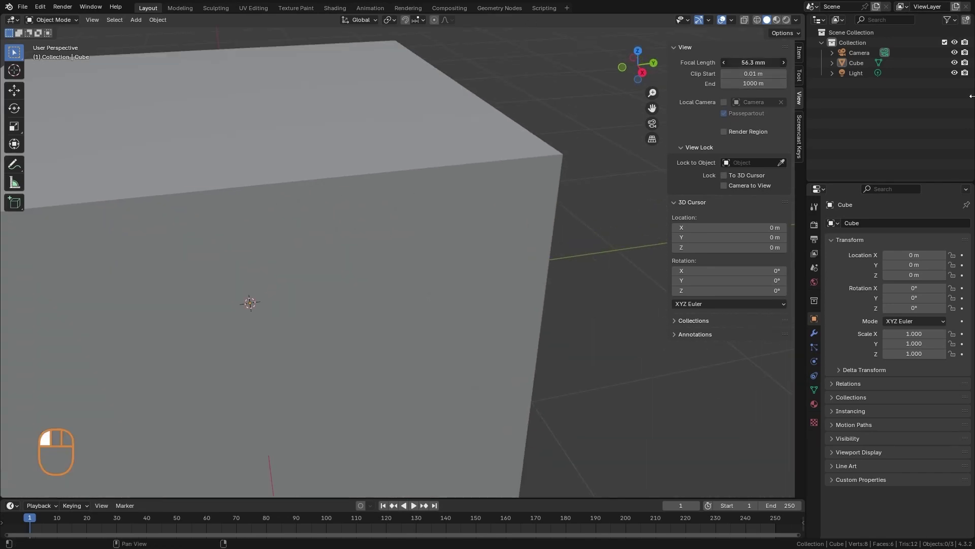
scroll(752, 62, "up", 3, "ctrl")
scroll(646, 110, "down", 5)
Step: Type a 100 mm focal length and check the camera, undoing and redoing the change
left_click(753, 62)
type("100")
key("Return")
middle_click_drag(574, 247, 462, 323, "alt")
key("ctrl+z")
key("ctrl+z")
key("ctrl+shift+z")
key("ctrl+shift+z")
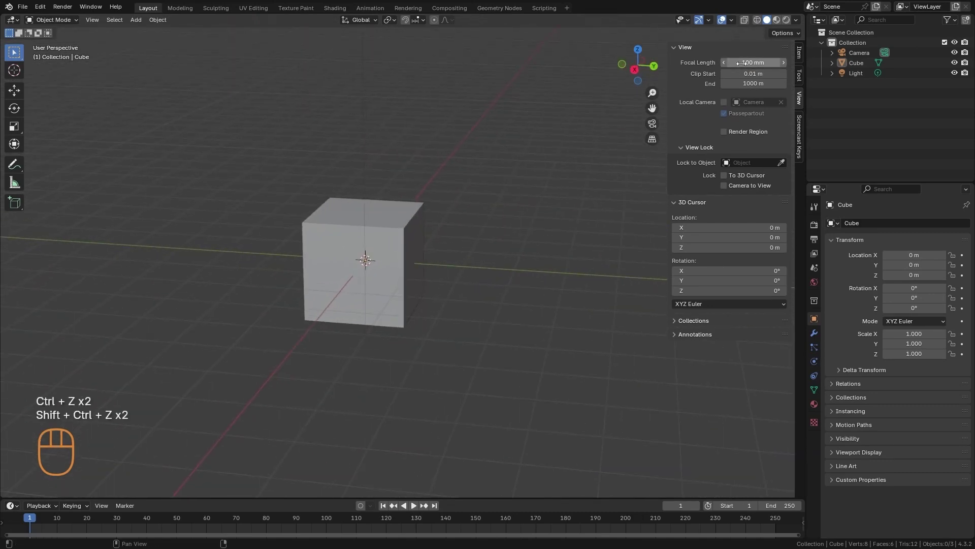
Step: Set the Focal Length to 70 mm and hide the sidebar
left_click(747, 62)
type("70")
key("Return")
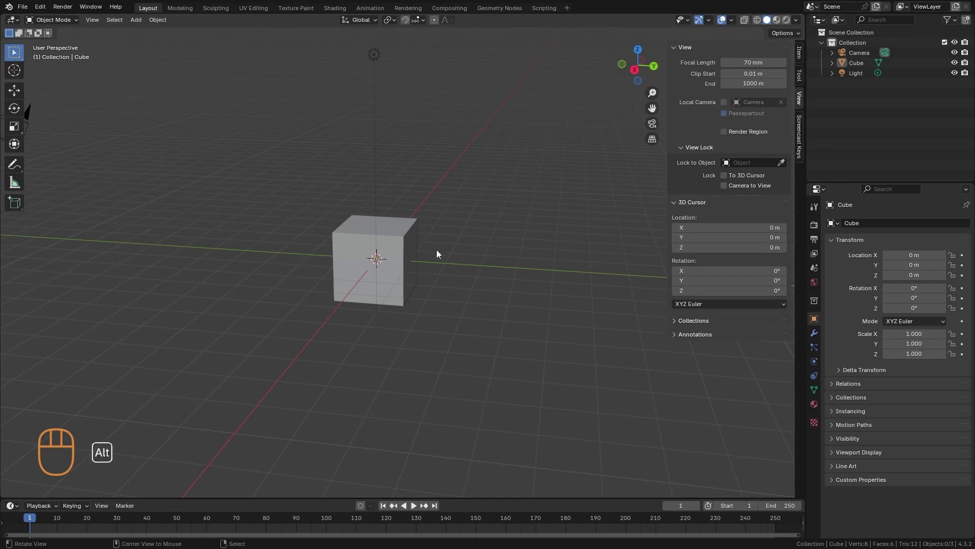
middle_click_drag(431, 251, 479, 251, "alt")
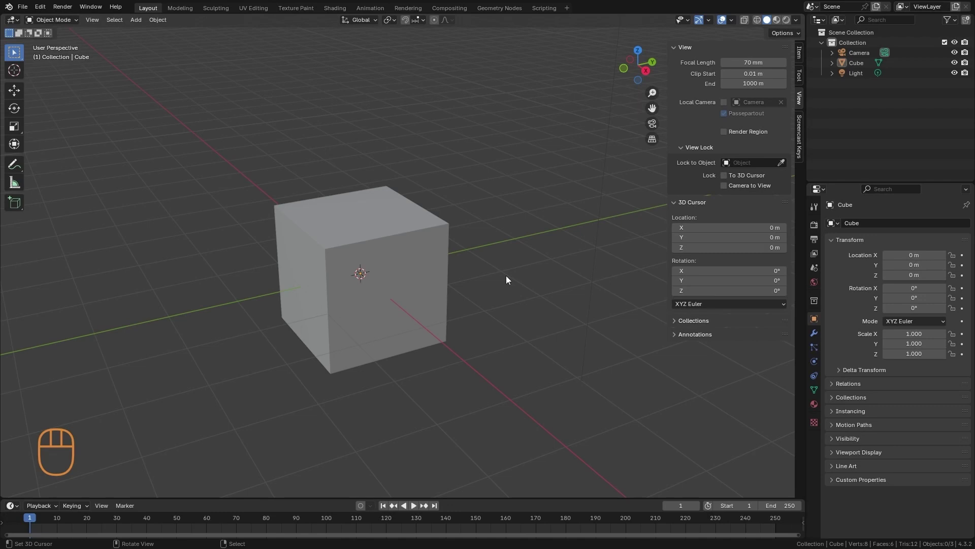
key("n")
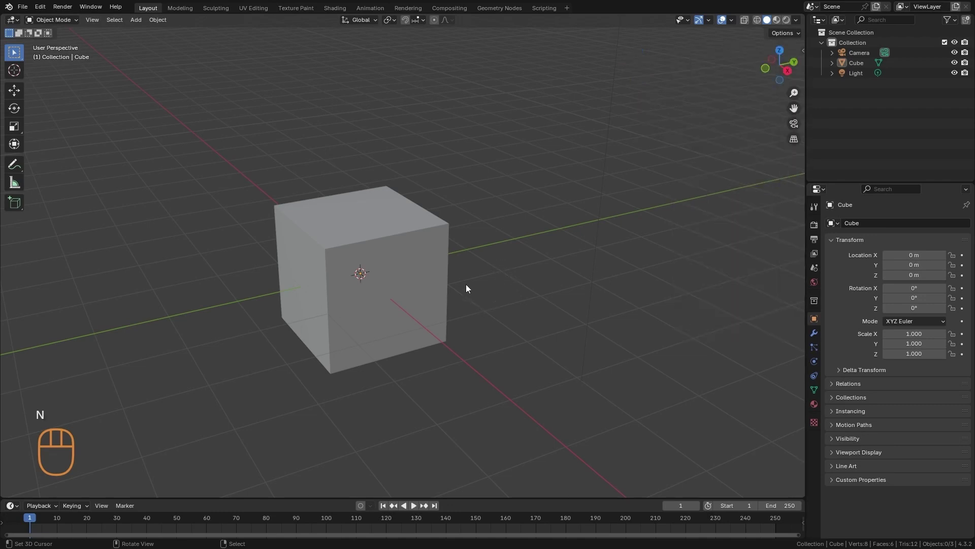
Step: View the cube from the front, right and top with Numpad 1, 3 and 7
middle_click_drag(475, 289, 499, 318, "alt+shift")
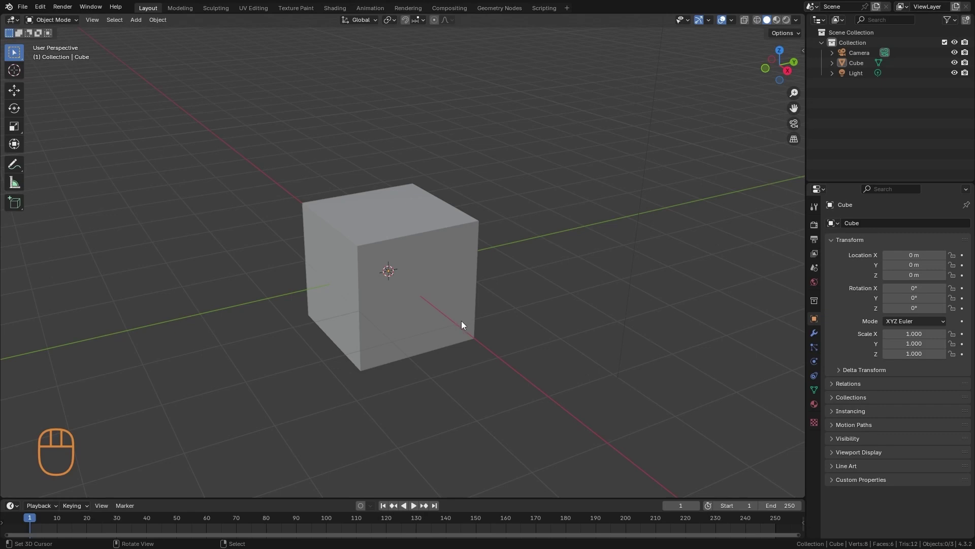
key("KP_1")
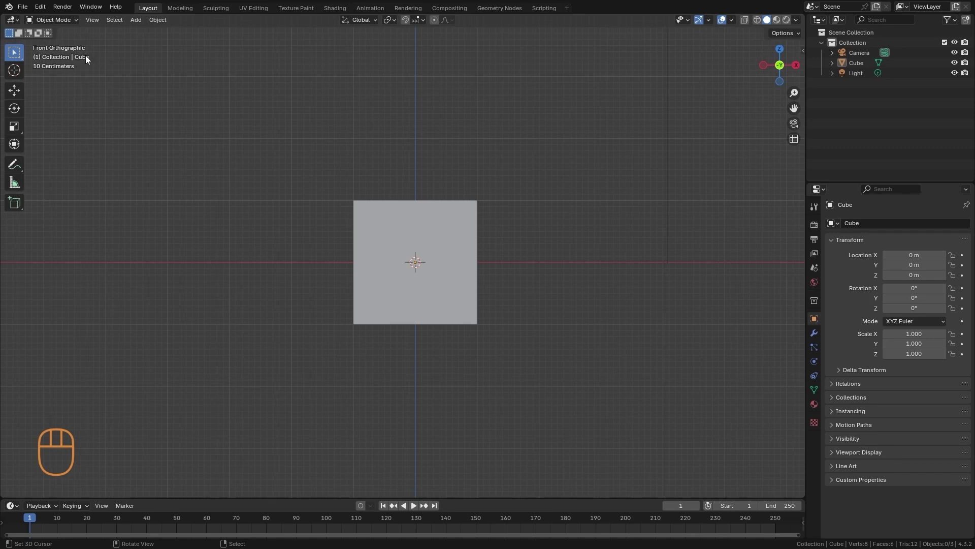
key("KP_3")
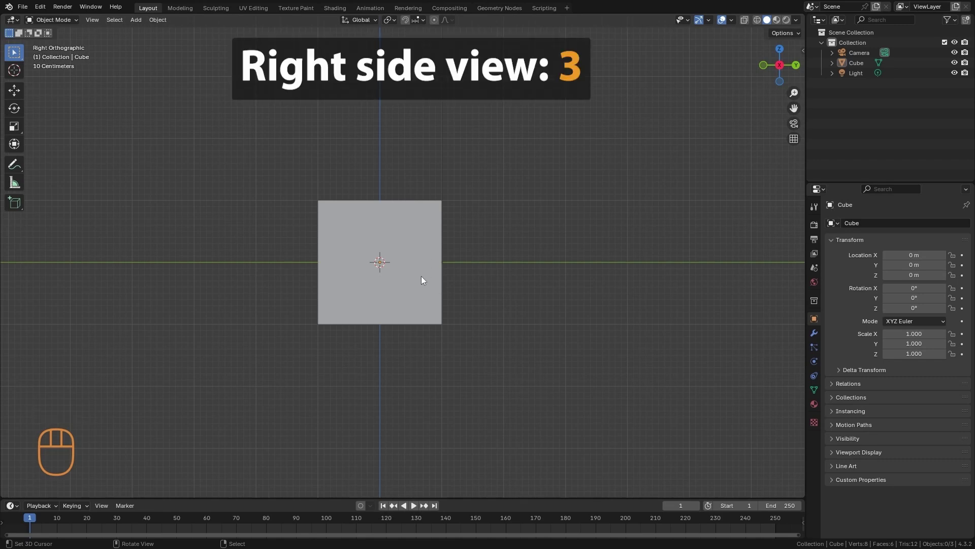
key("KP_7")
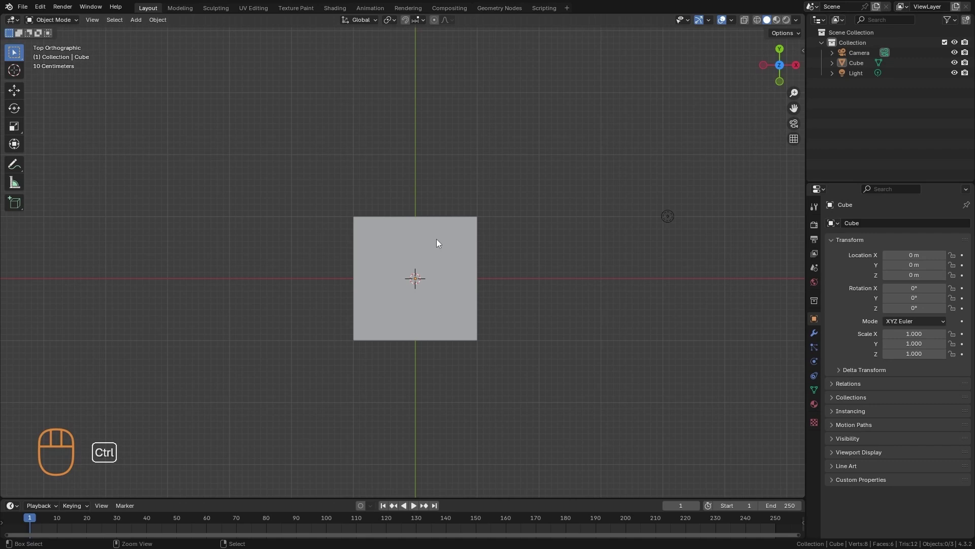
Step: View the cube from the back, left and bottom, then return to the front view
key("ctrl+KP_1")
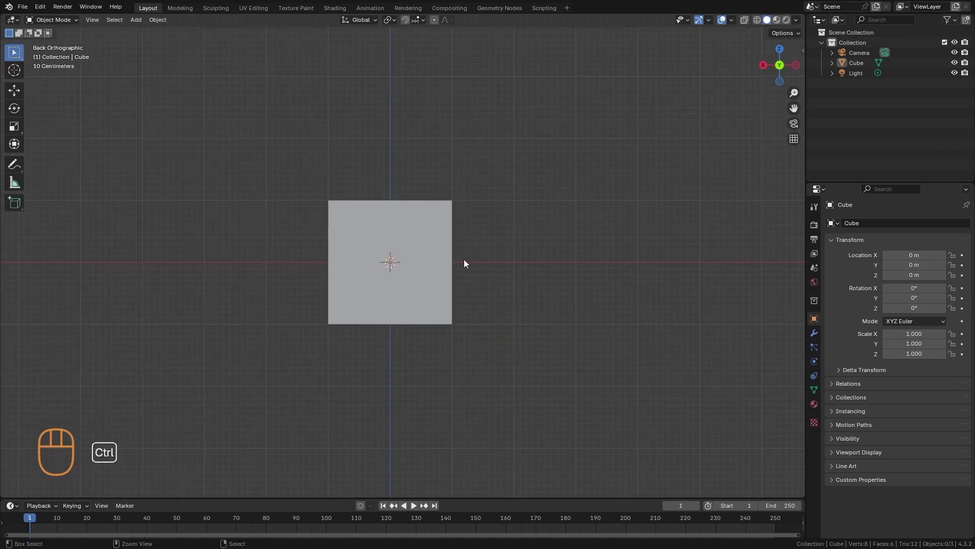
key("ctrl+KP_3")
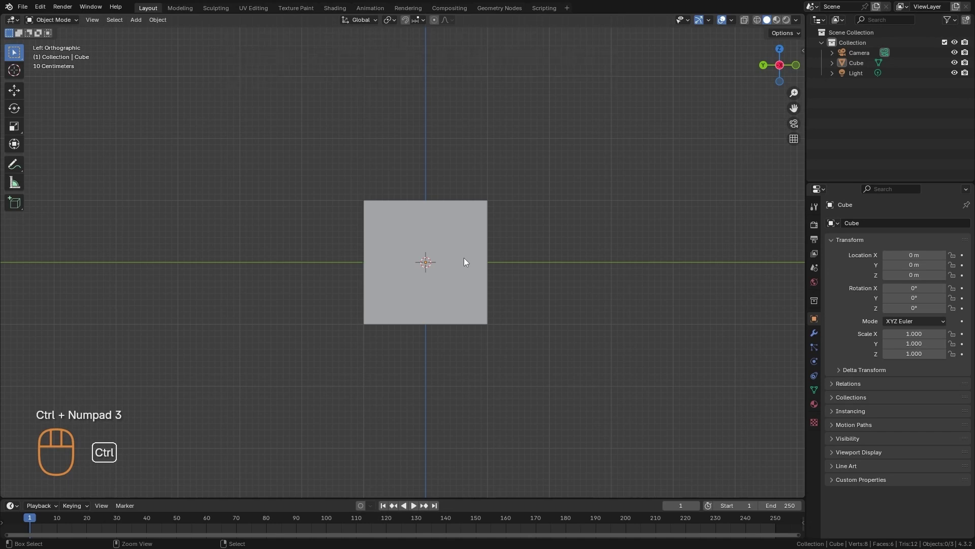
key("ctrl+KP_7")
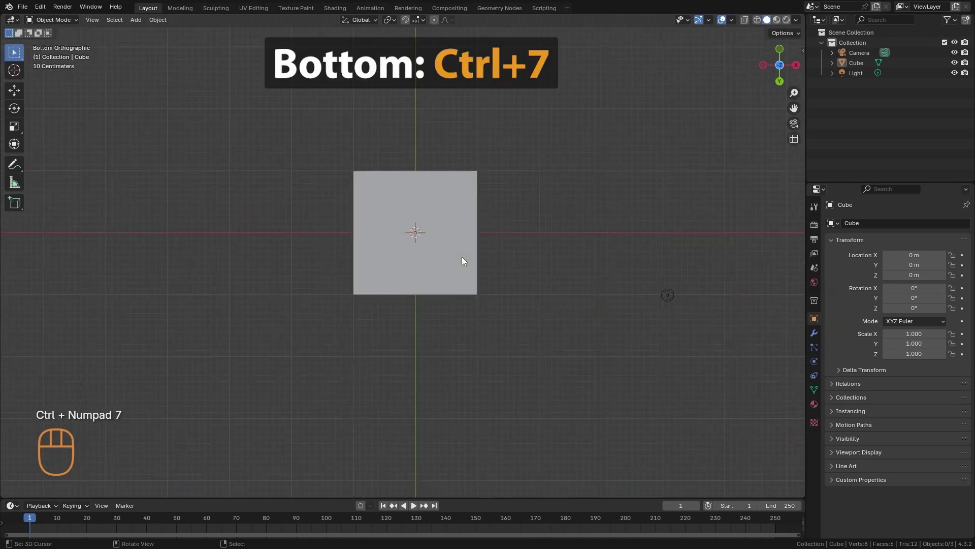
key("KP_1")
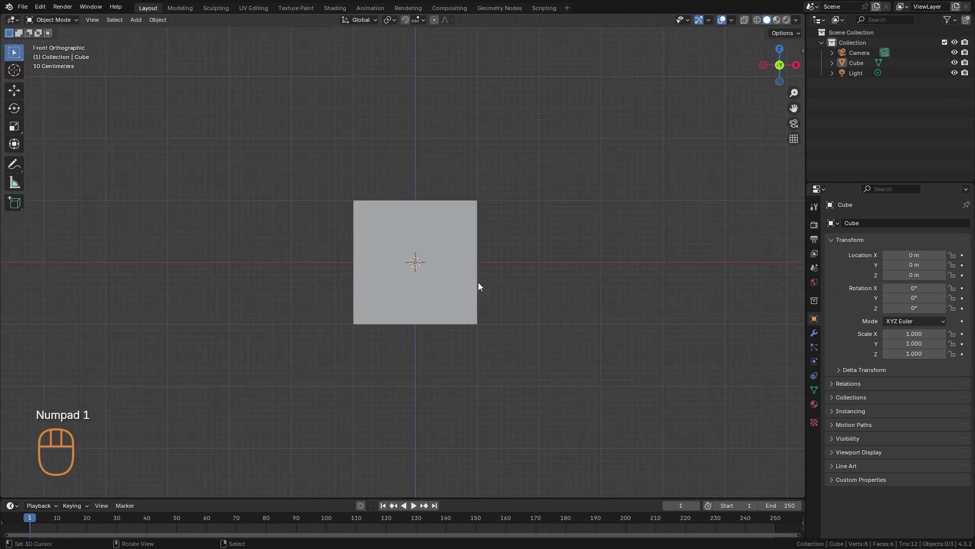
Step: Check Emulate Numpad in the Input preferences, close Preferences, and zoom out to show camera and light
left_click(40, 6)
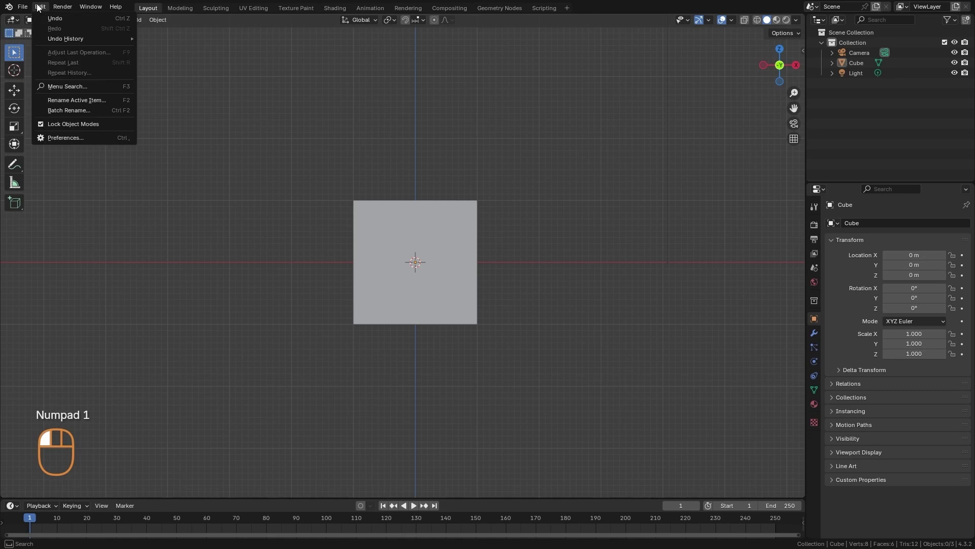
left_click(64, 138)
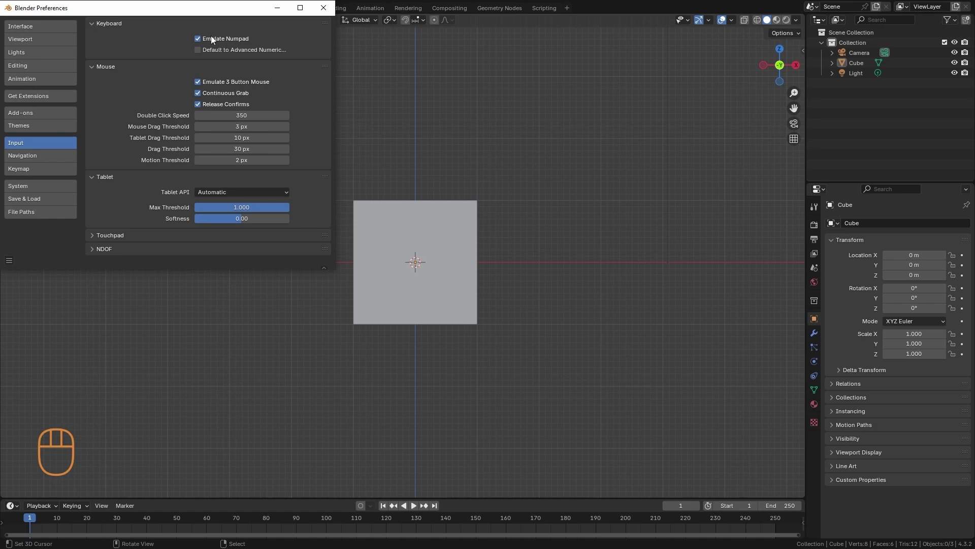
left_click(323, 8)
left_click_drag(530, 166, 566, 287, "ctrl+alt")
Step: Frame the selected cube with View Selected, then zoom out to the whole scene
left_click(356, 273)
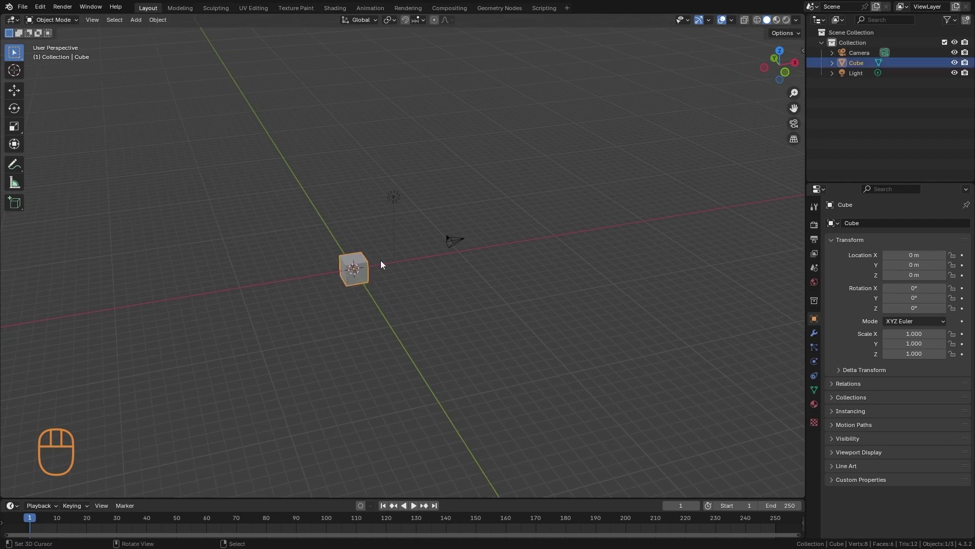
left_click_drag(629, 259, 344, 246, "alt")
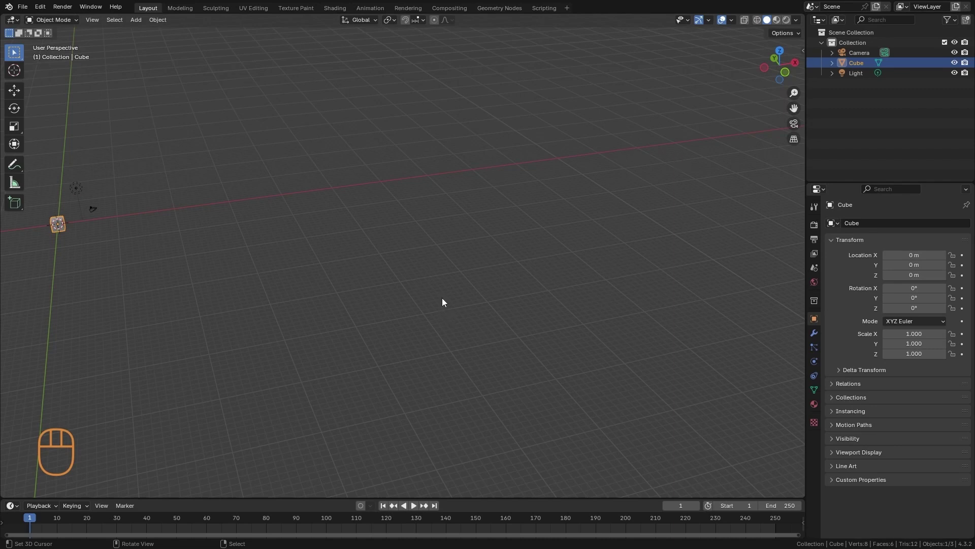
key("KP_Decimal")
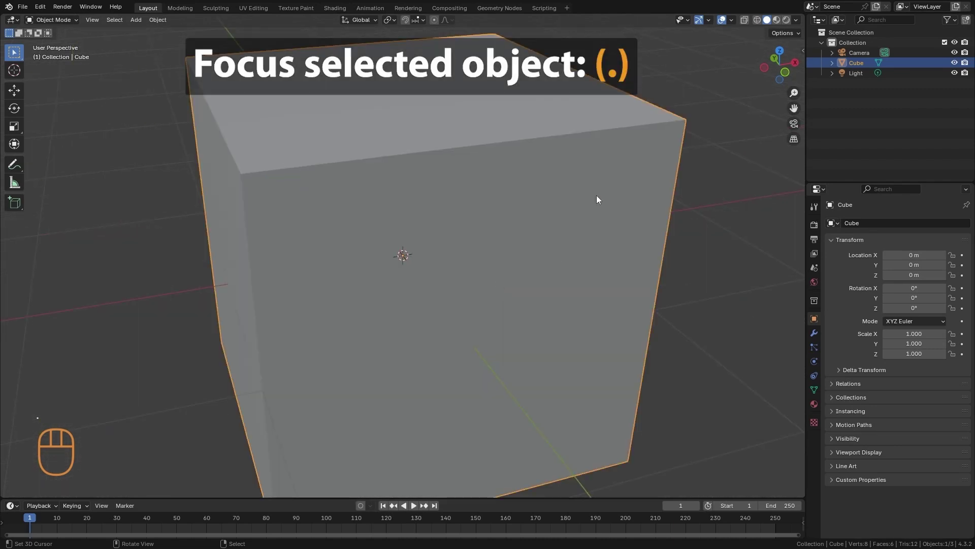
middle_click_drag(598, 193, 561, 332, "ctrl+alt")
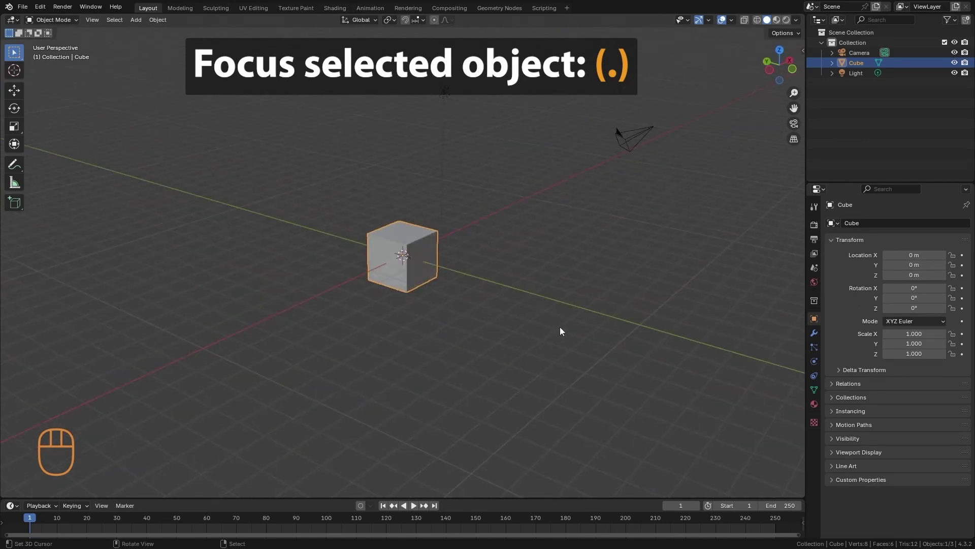
Step: Frame the light and then the camera with Numpad period, zooming out to show cube and camera
left_click(444, 92)
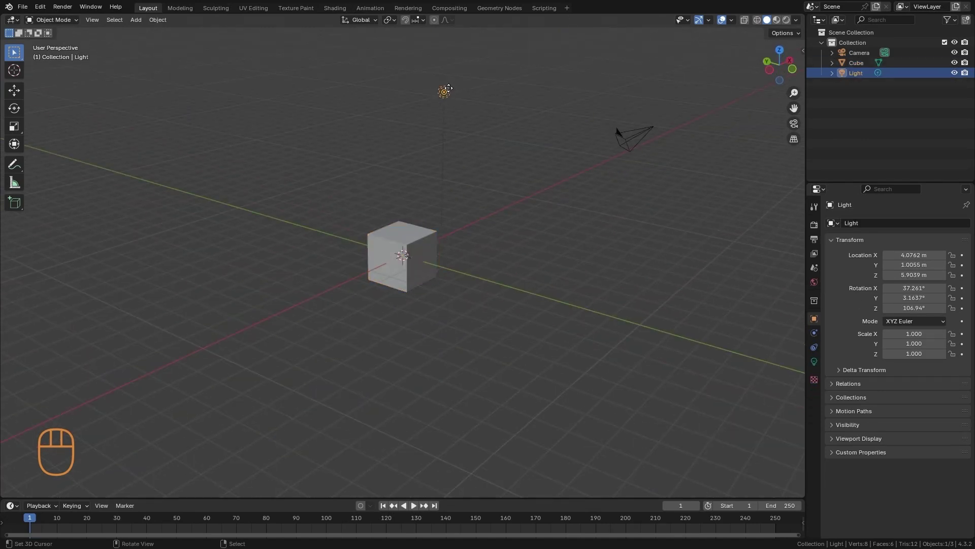
key("KP_Decimal")
middle_click(570, 293, "alt")
right_click(693, 236)
key("KP_Decimal")
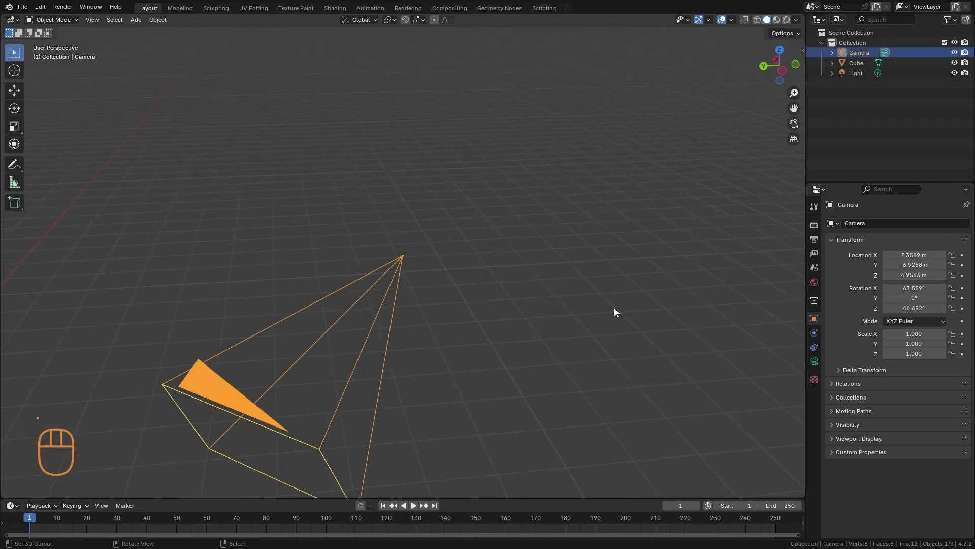
middle_click_drag(617, 312, 599, 343, "ctrl+alt")
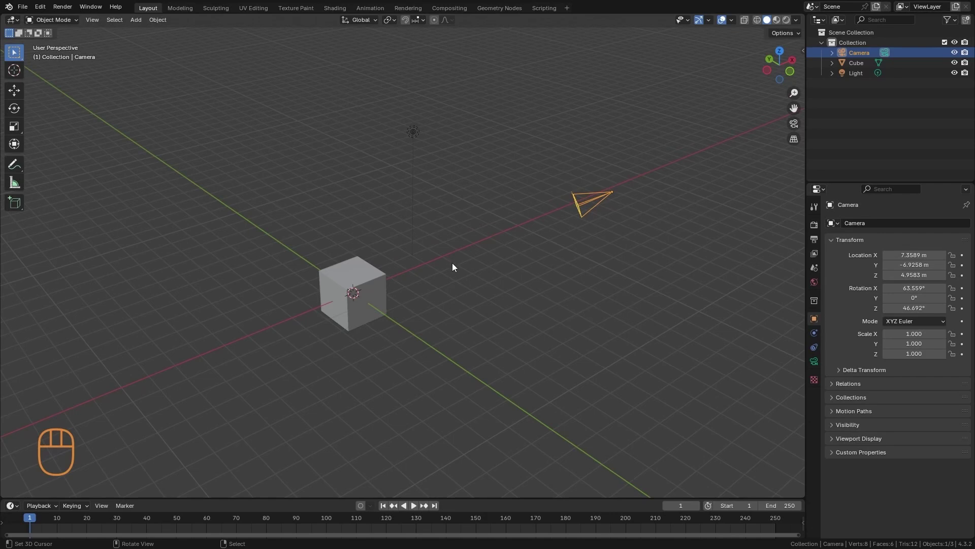
Step: Isolate the cube in Local View with Numpad /, orbit around it, then exit Local View
right_click(361, 288)
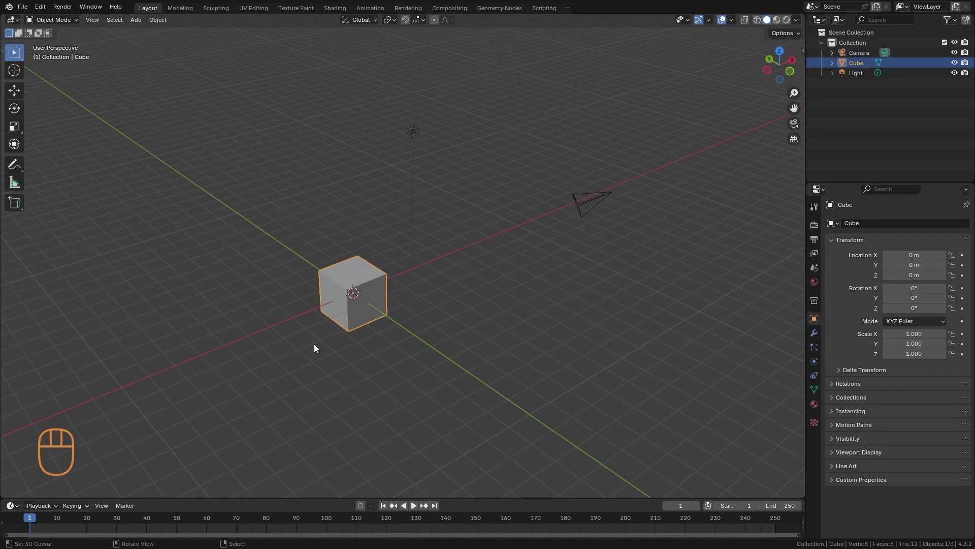
key("KP_Divide")
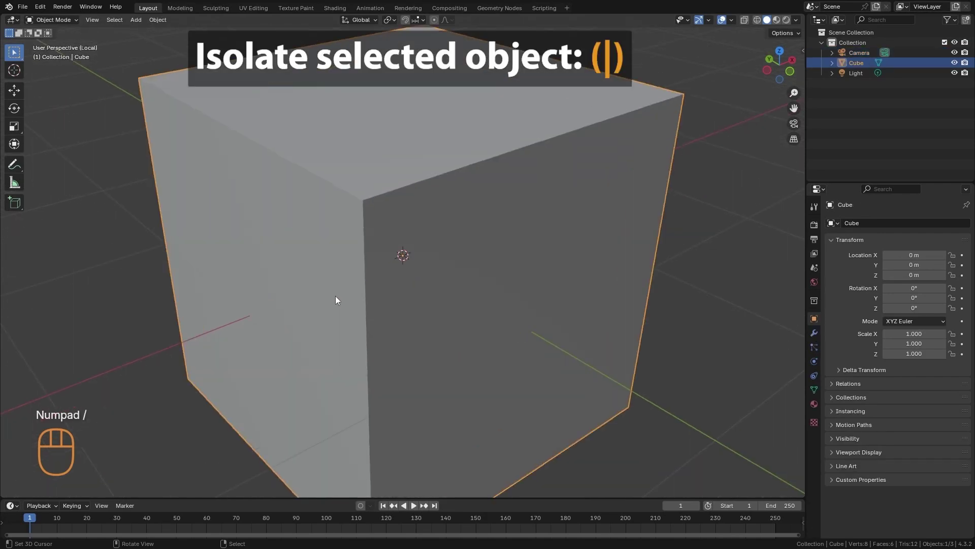
middle_click_drag(486, 214, 574, 304, "ctrl")
left_click_drag(594, 277, 455, 350, "alt")
left_click_drag(437, 293, 464, 275, "alt")
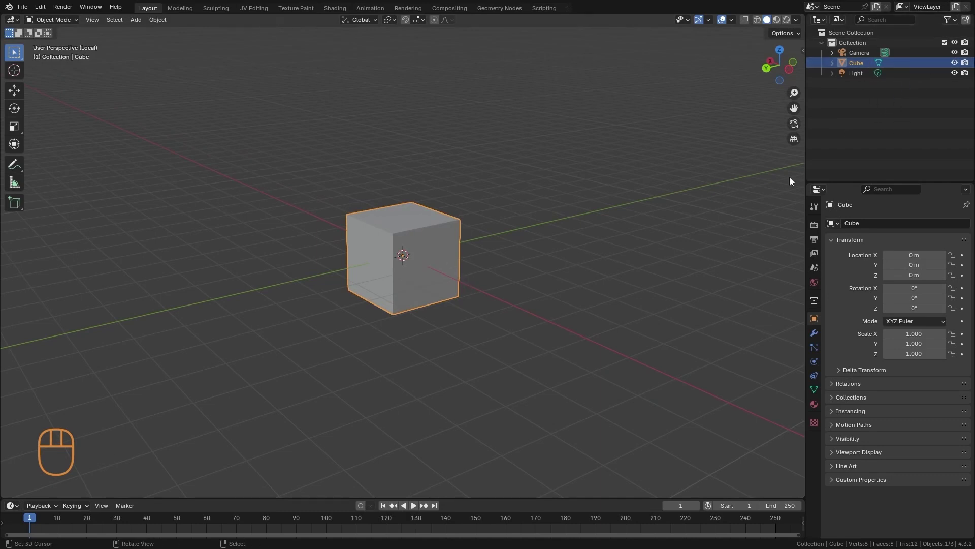
left_click_drag(635, 226, 588, 233, "alt")
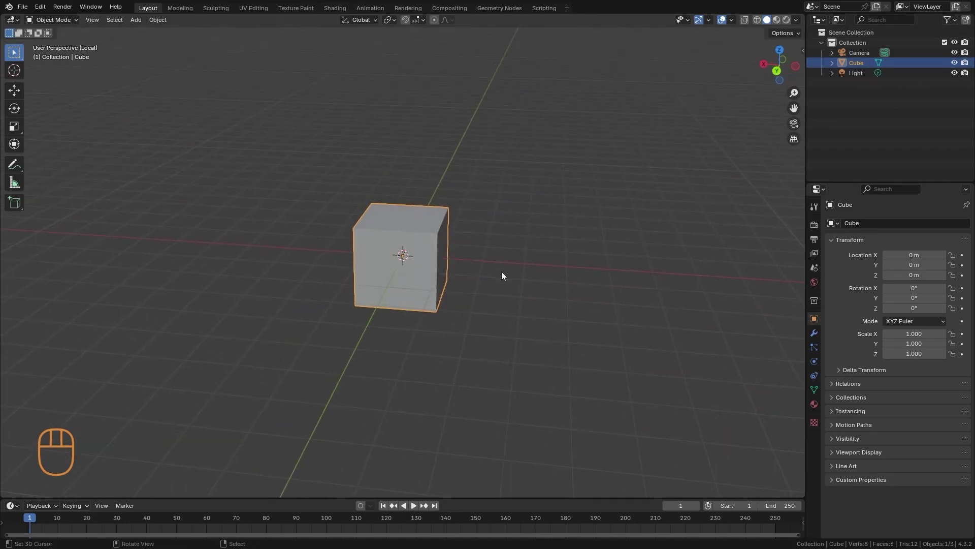
left_click_drag(499, 274, 553, 318, "alt")
key("KP_Divide")
middle_click_drag(554, 319, 558, 299, "ctrl")
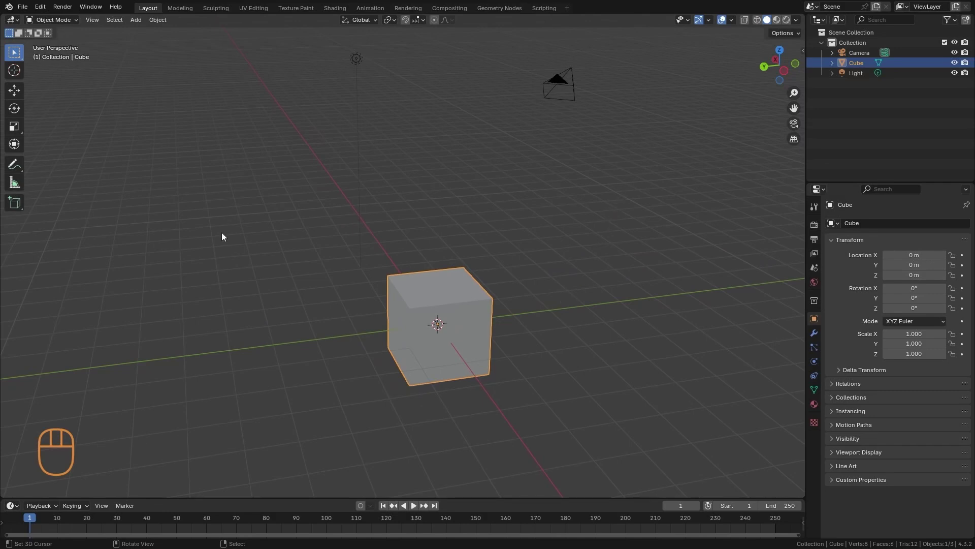